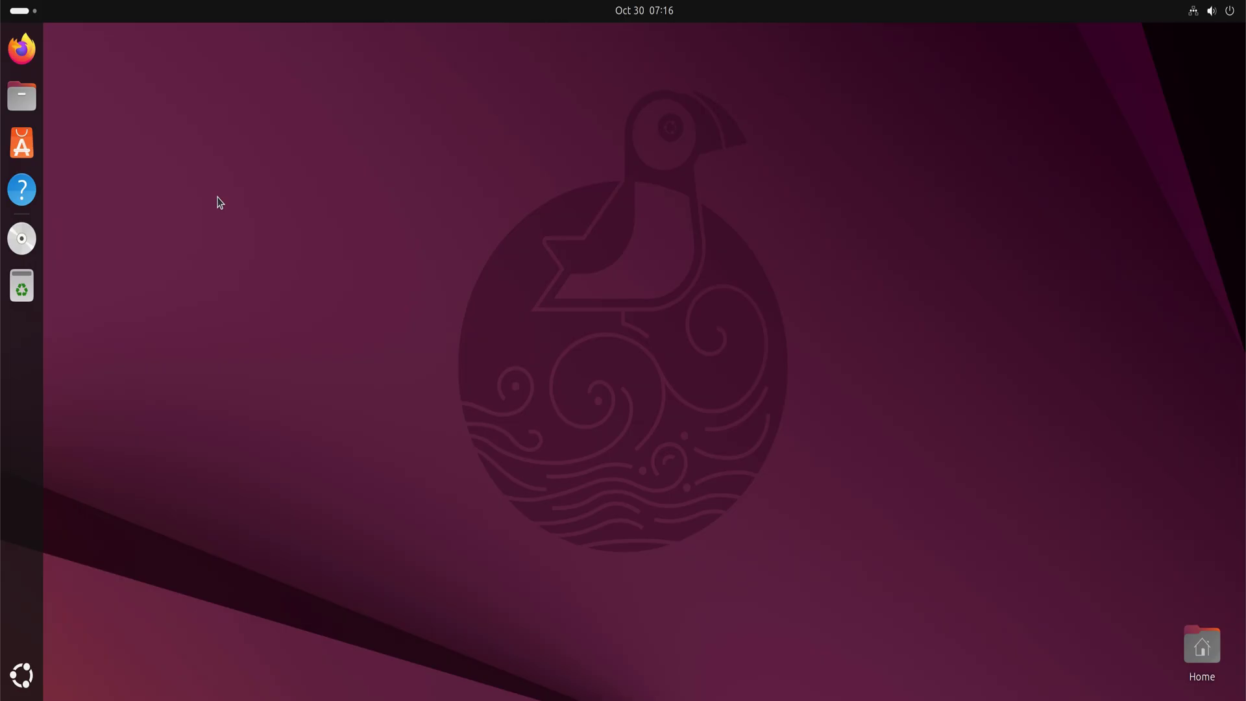
Check the current system details under Settings > About, then close Settings
left_click(23, 675)
left_click(391, 326)
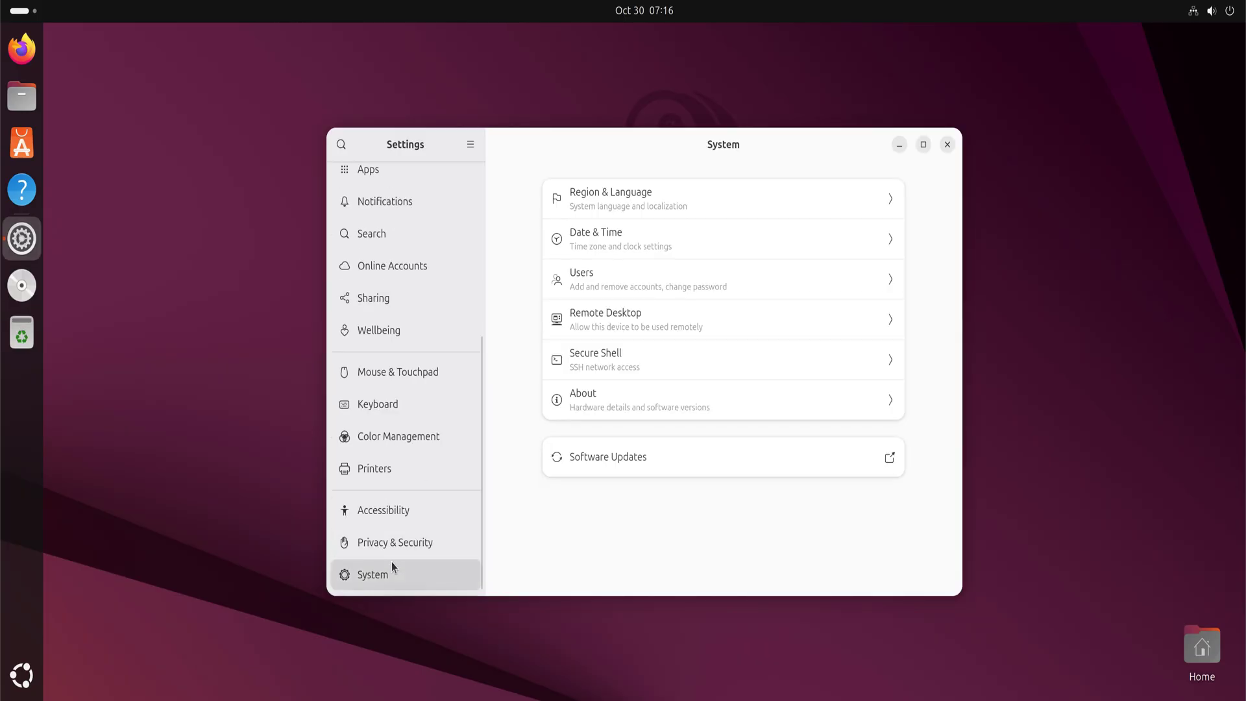
left_click(604, 409)
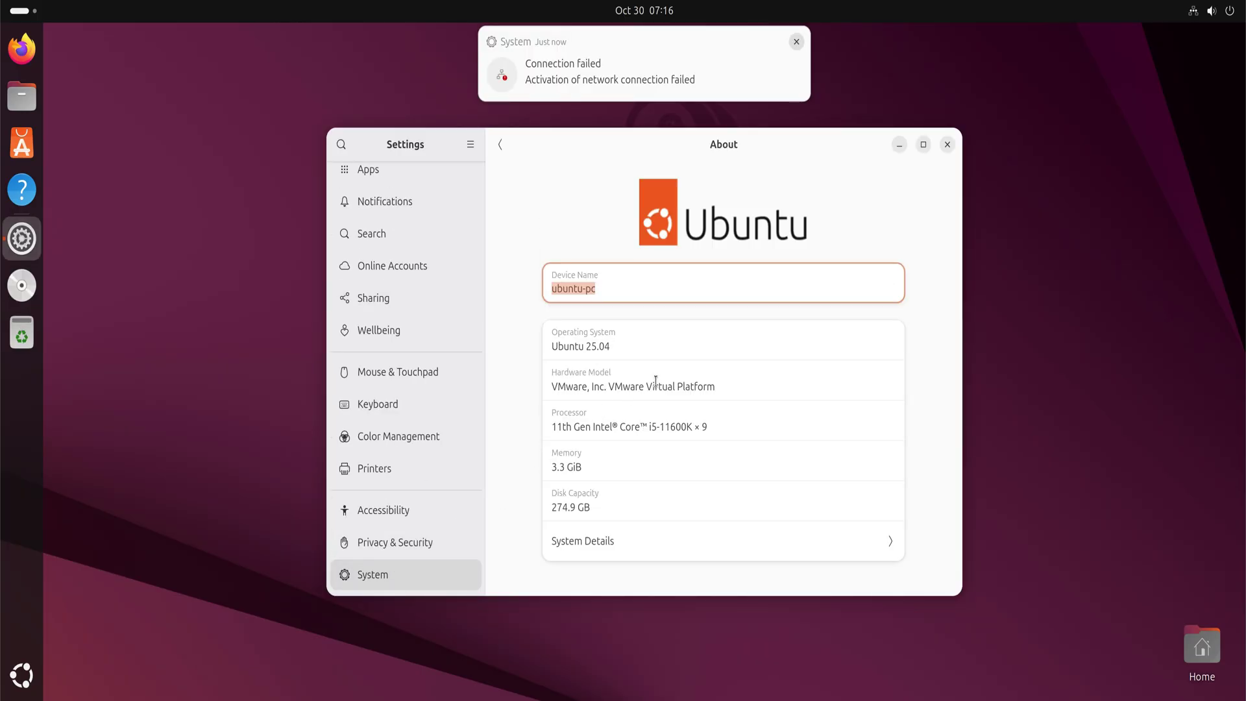
left_click(687, 541)
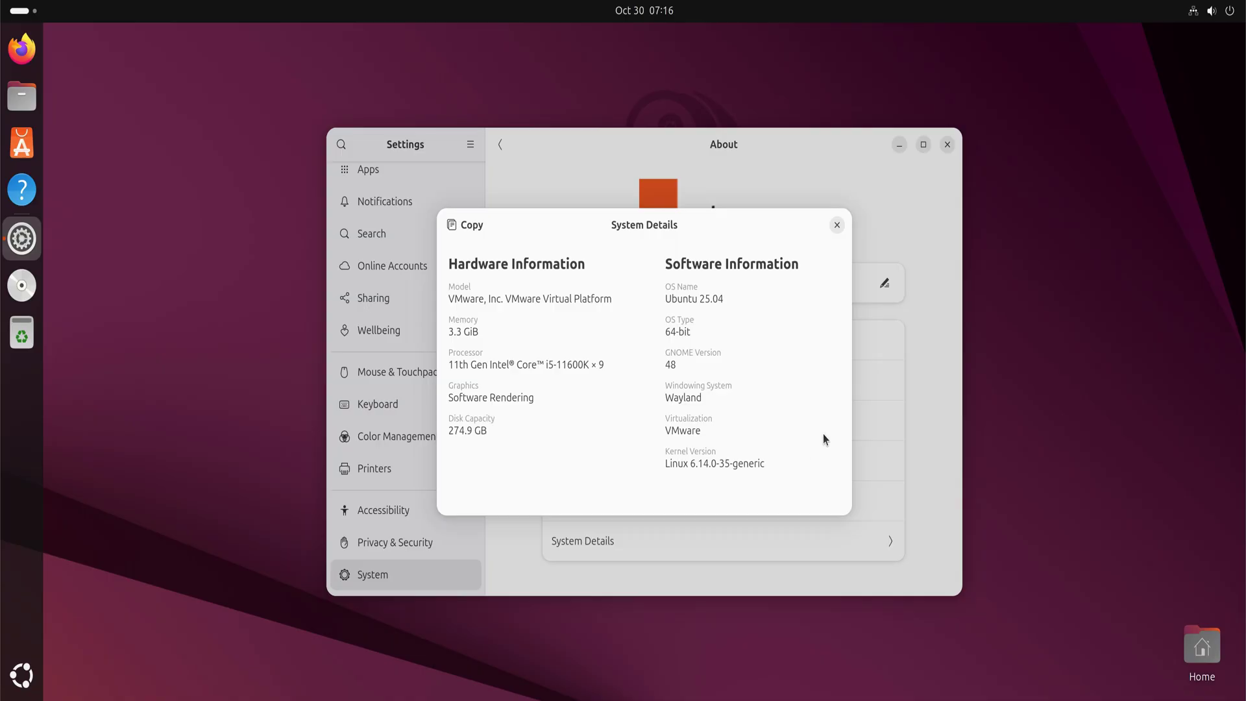
left_click(836, 226)
left_click(947, 144)
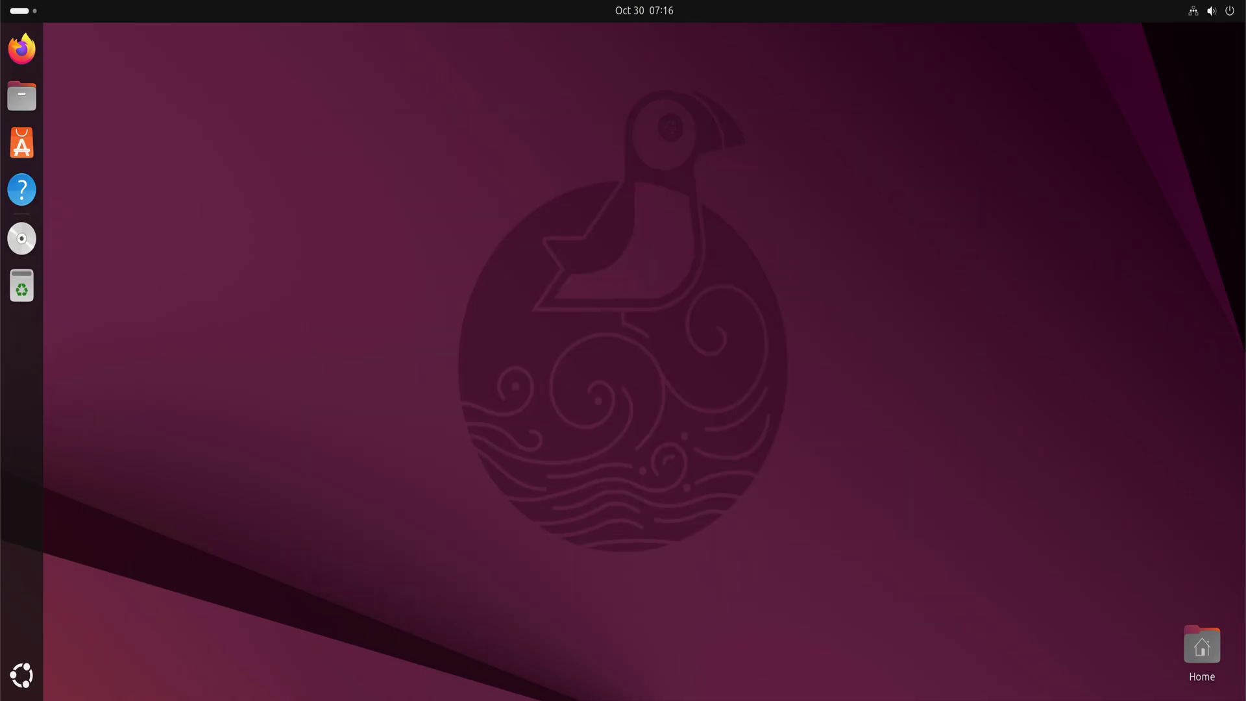
Launch Software Updater, start the Ubuntu 25.10 upgrade, and authorize it with the password
left_click(25, 676)
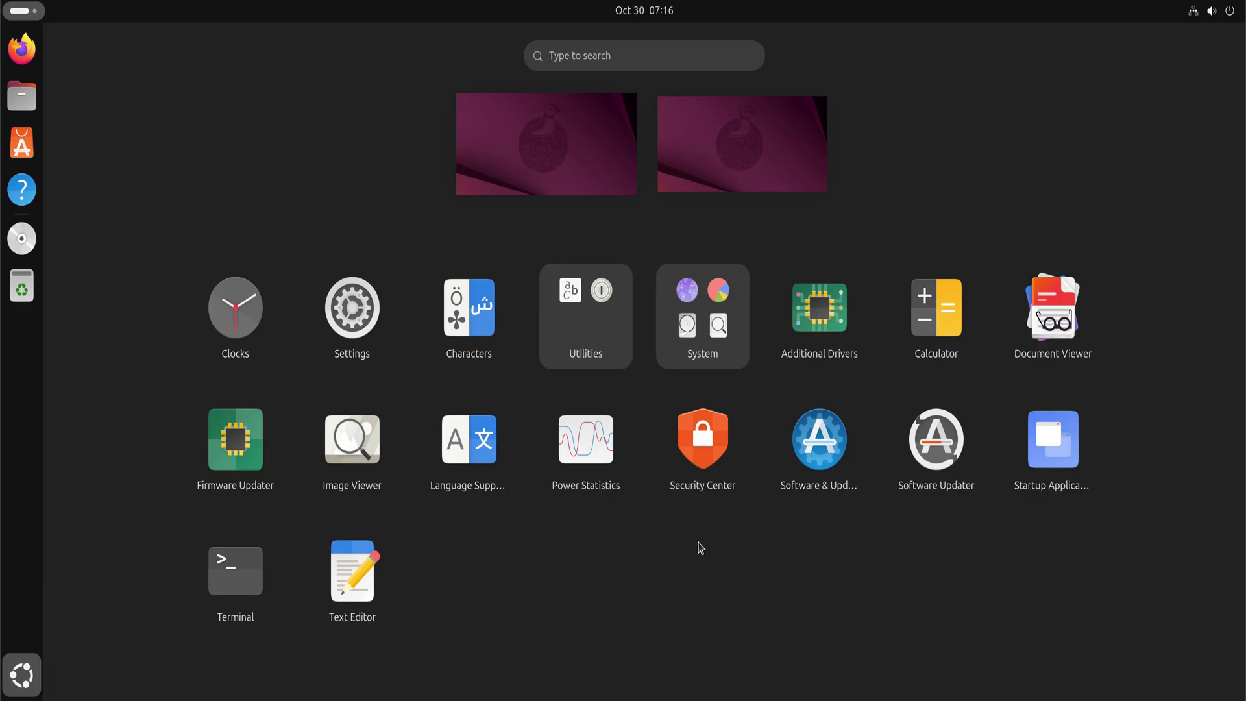
left_click(937, 449)
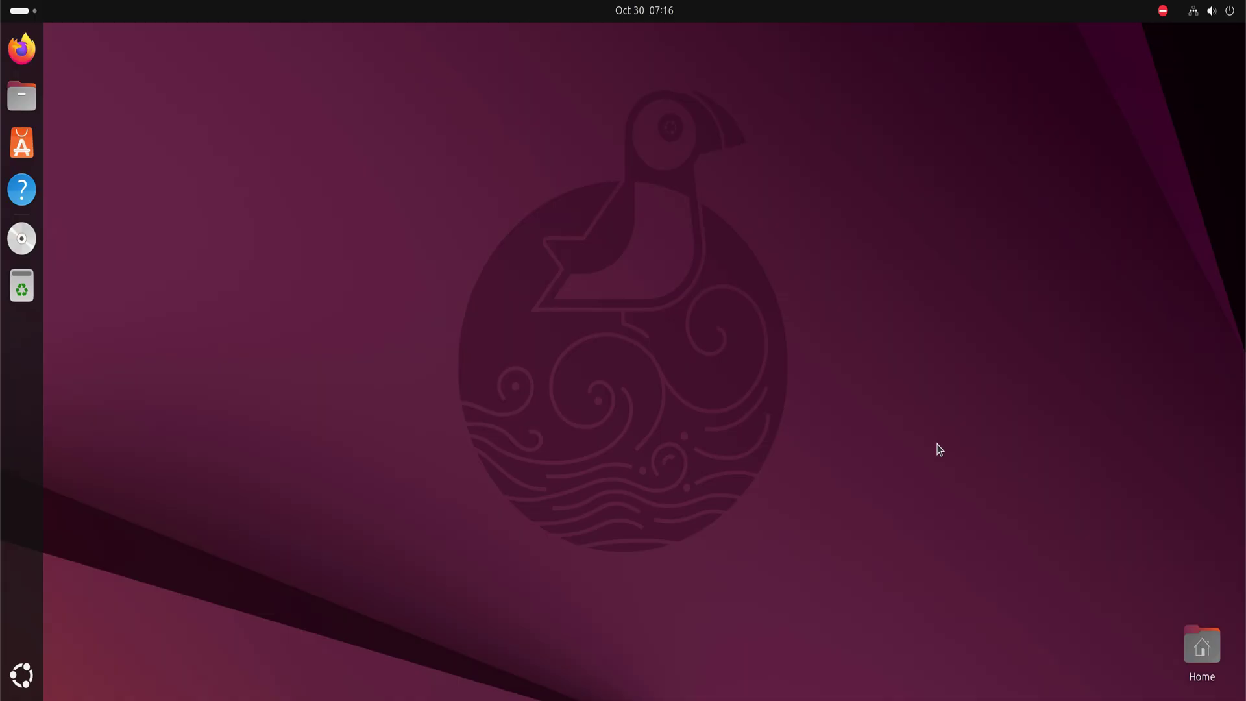
left_click(22, 676)
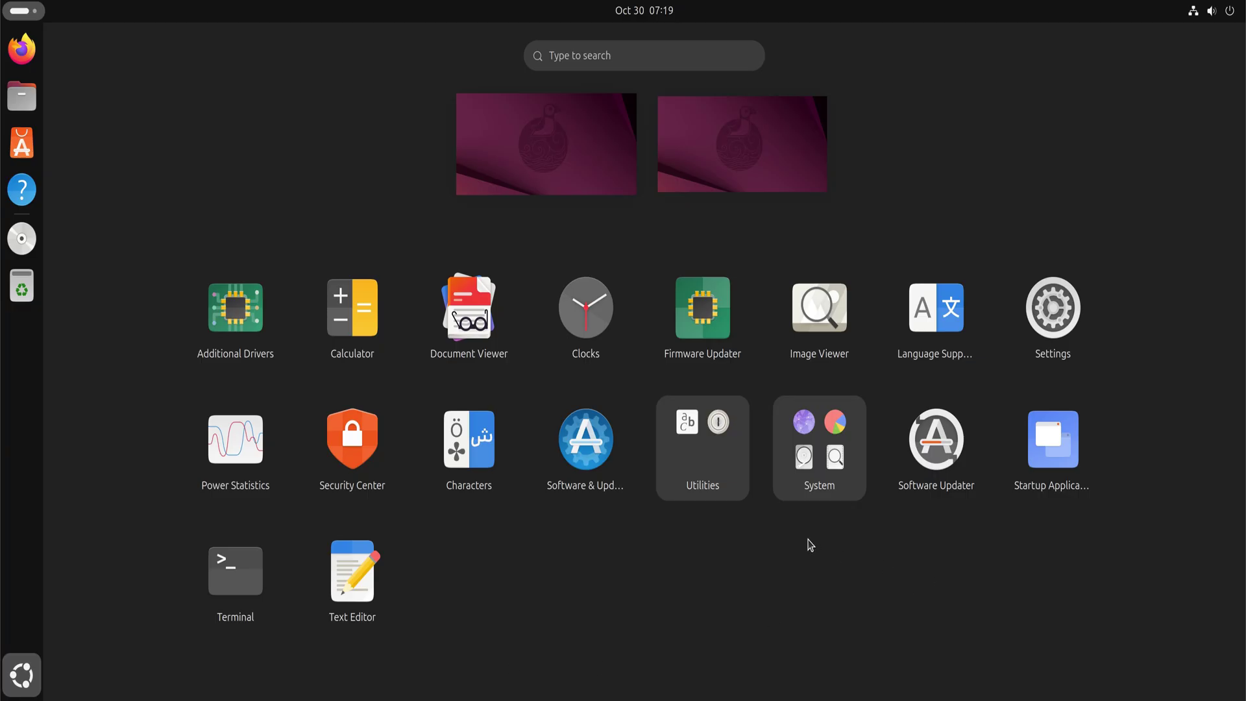
left_click(958, 444)
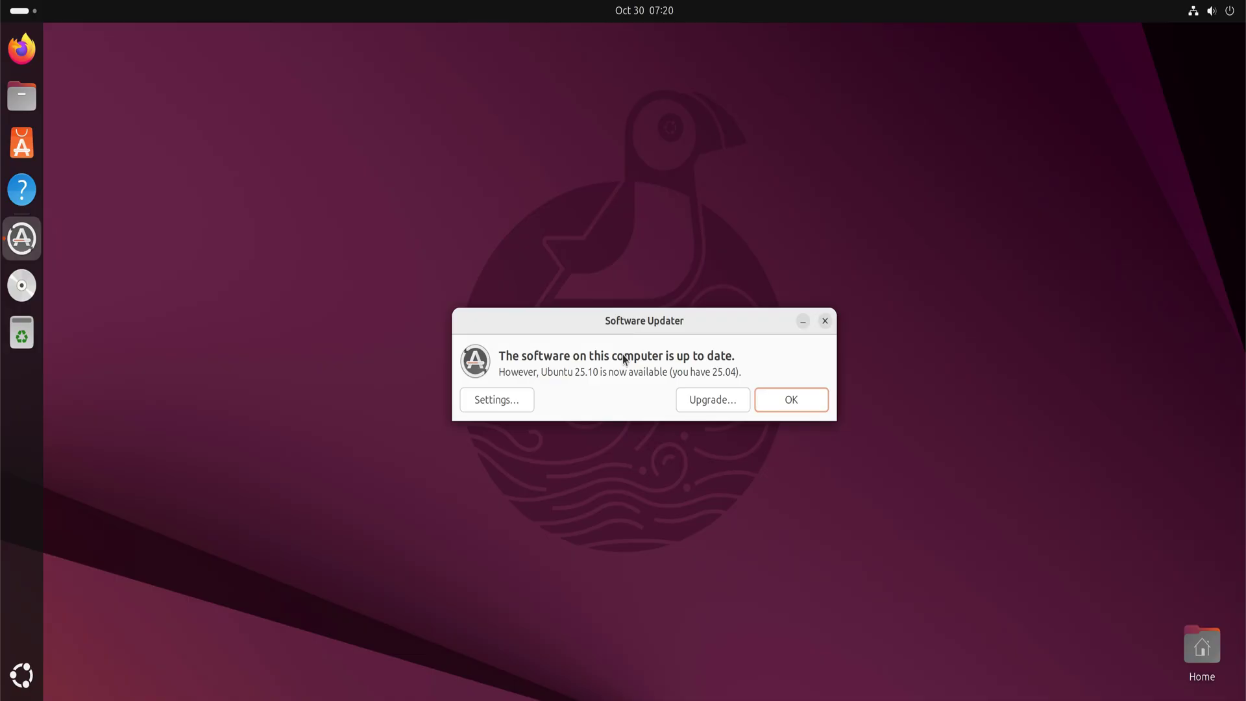
left_click(703, 402)
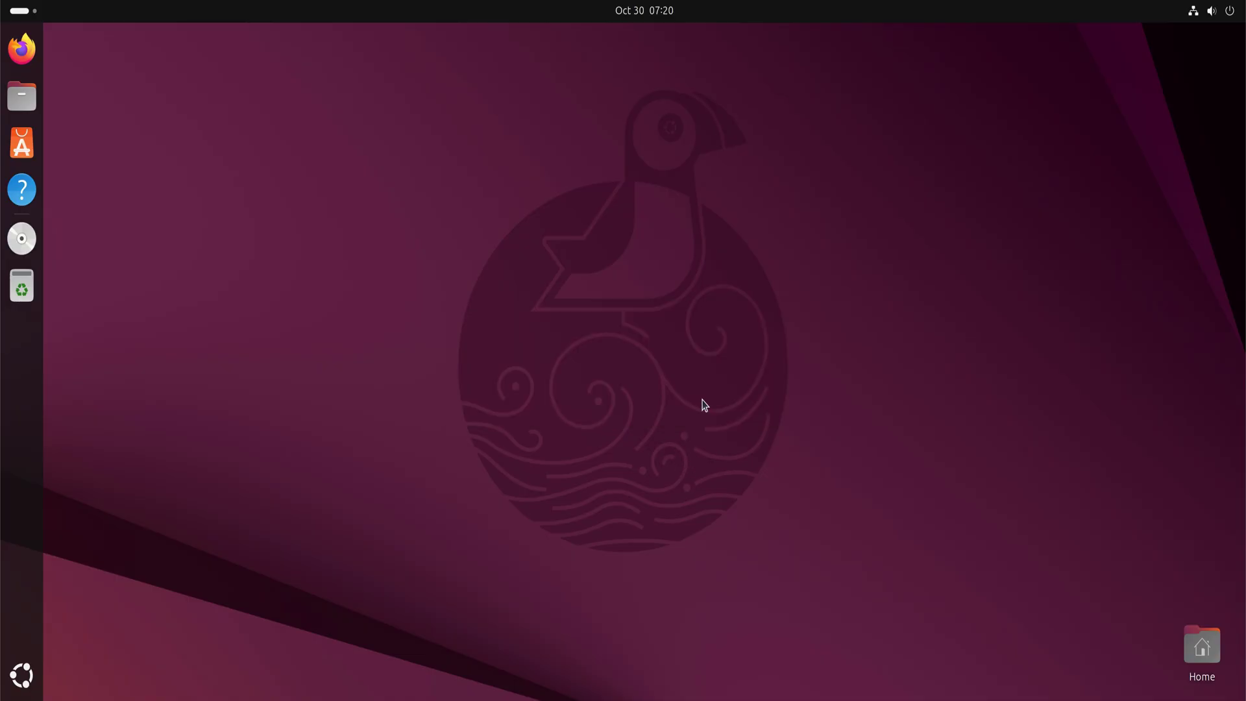
type("••")
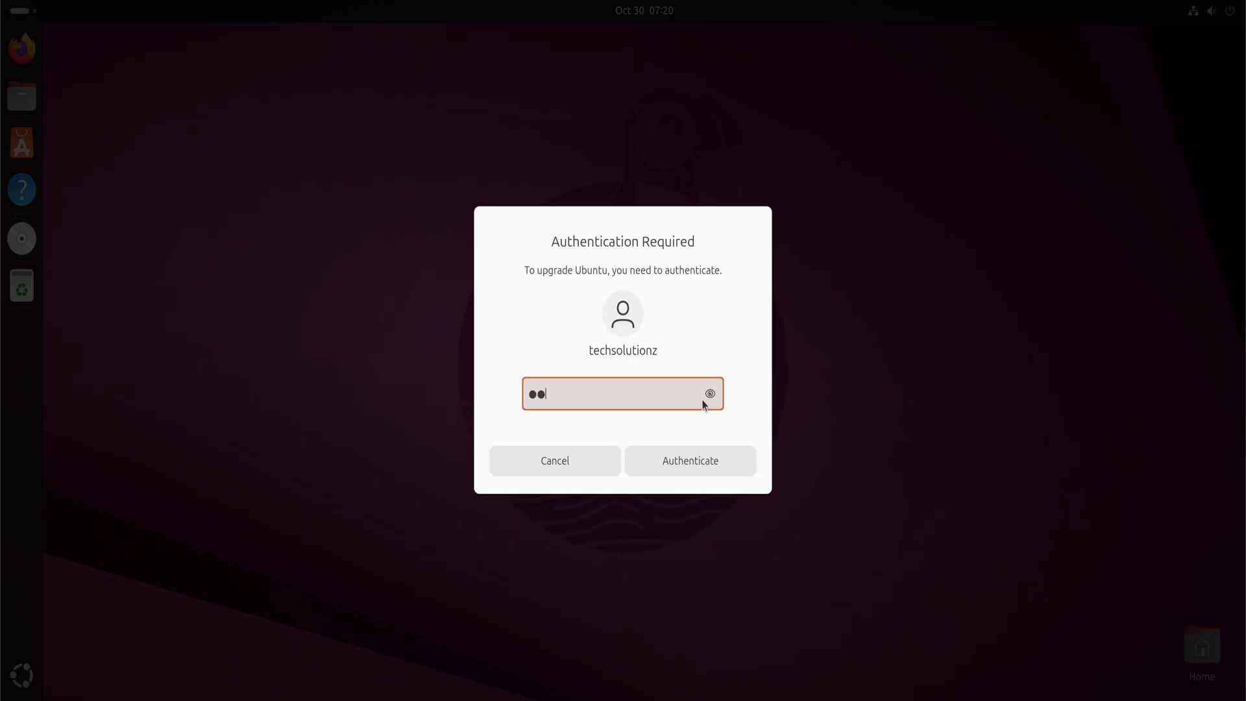
type("••••")
key("Return")
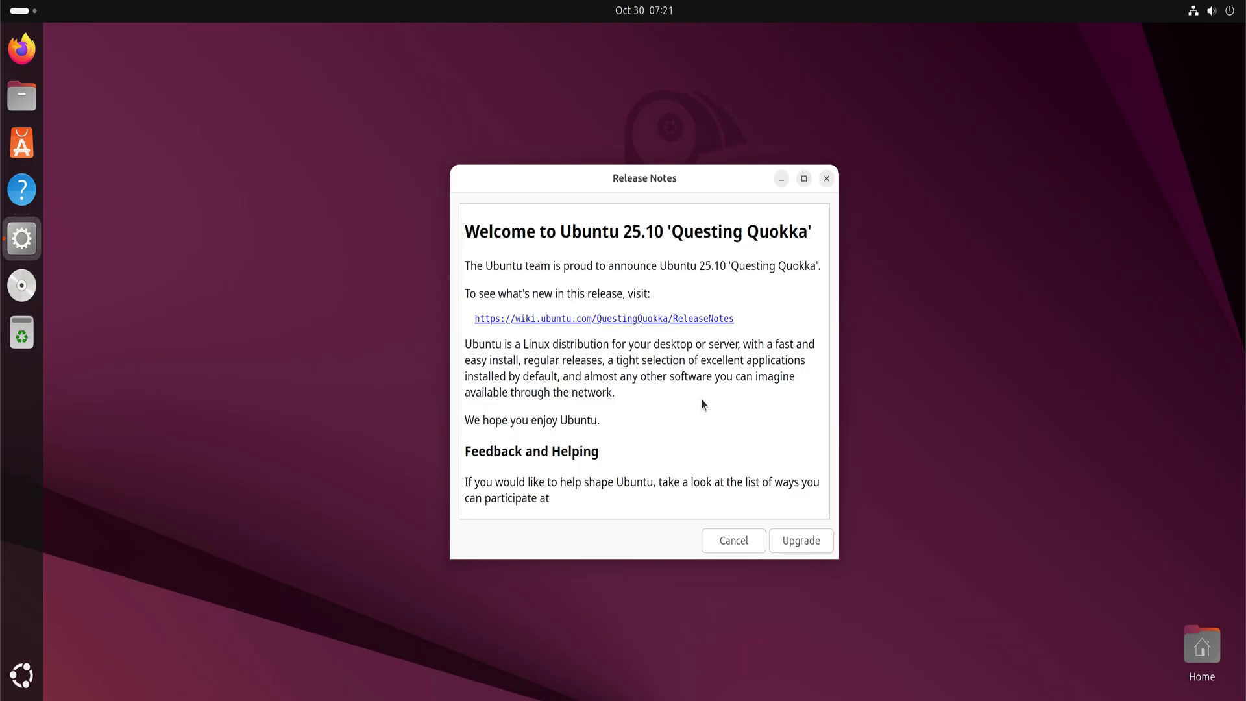
Accept the release notes and continue despite the foreign packages warning
left_click(807, 547)
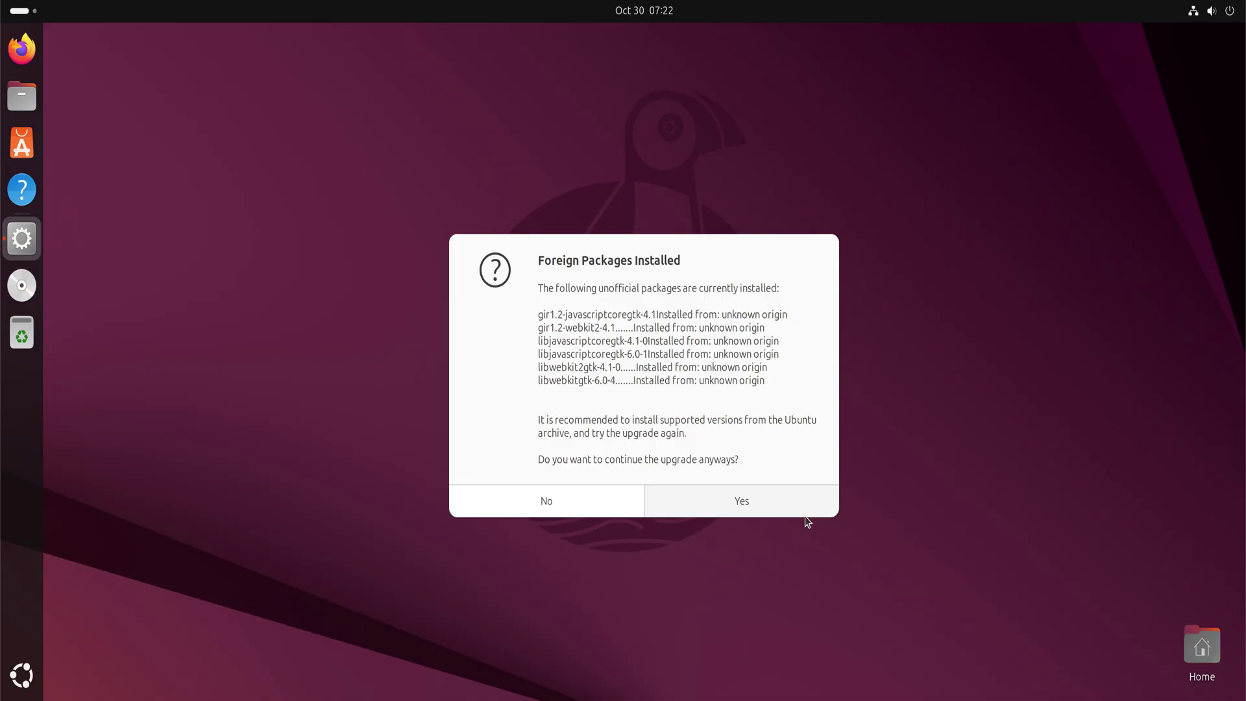
left_click(749, 501)
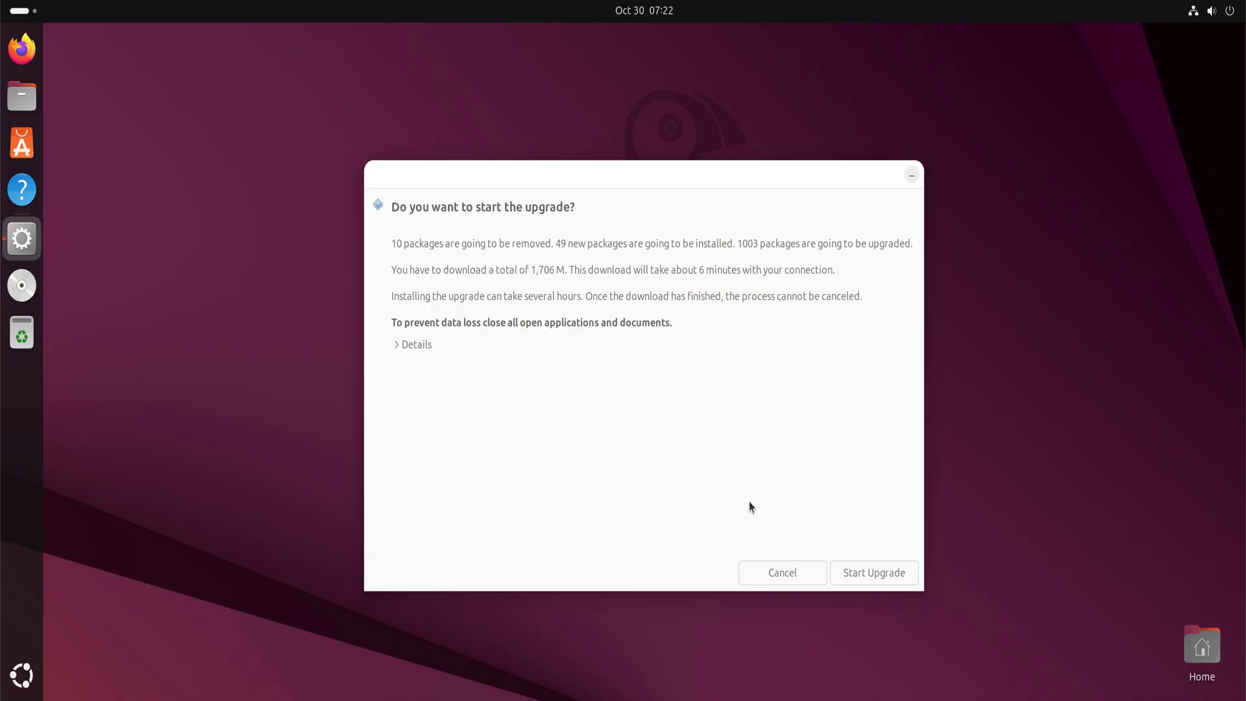
Start the 25.10 distribution upgrade and dismiss the lock screen notice
left_click(875, 575)
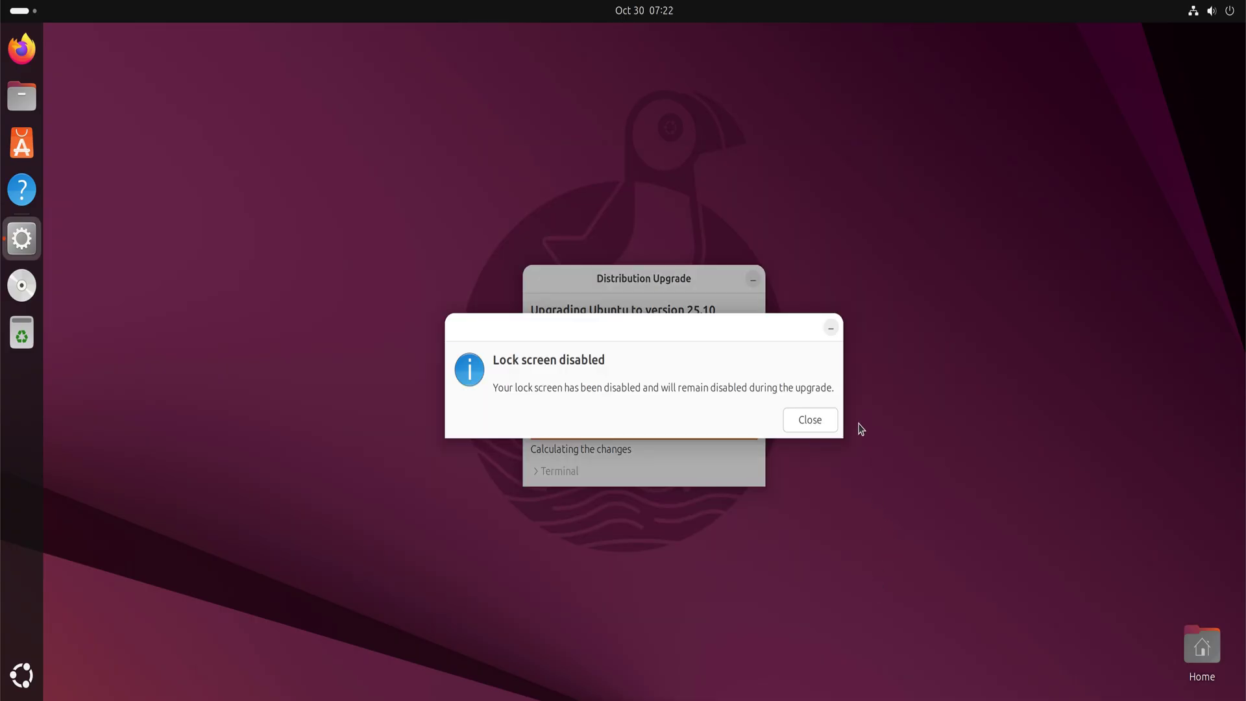
left_click(810, 422)
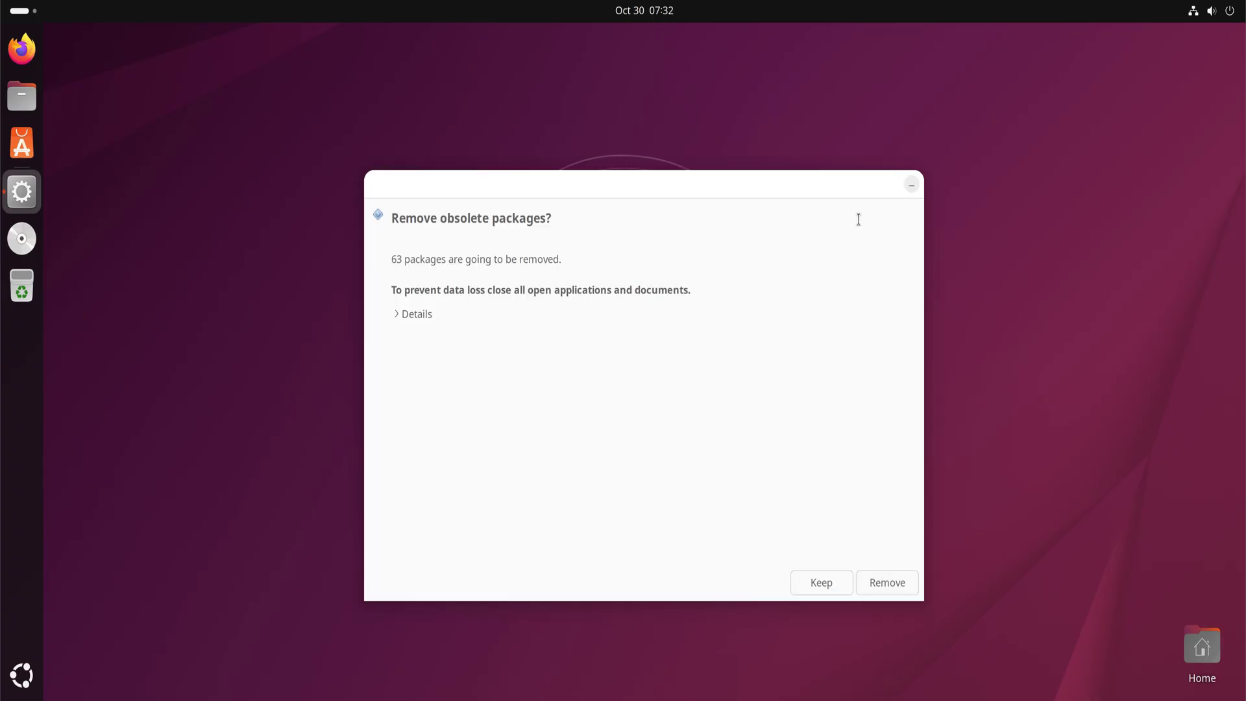
Remove obsolete packages, restart and log back in, then open Display Settings from the desktop
left_click(864, 581)
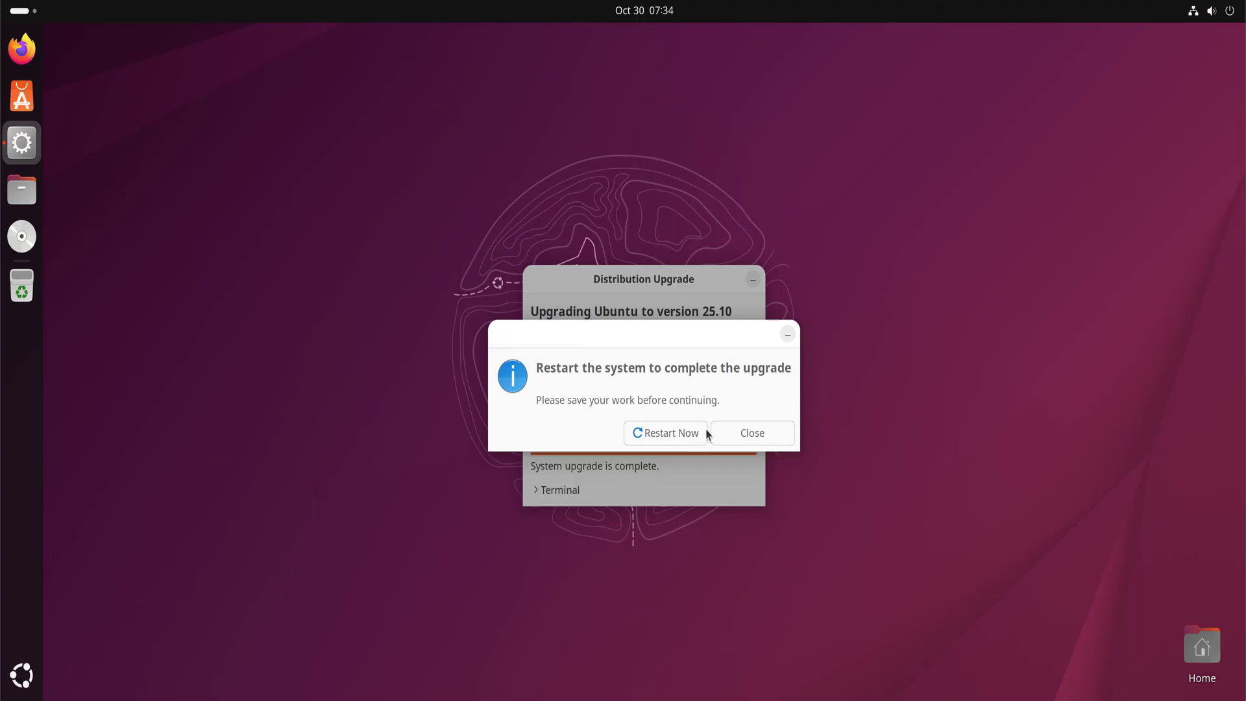
left_click(662, 432)
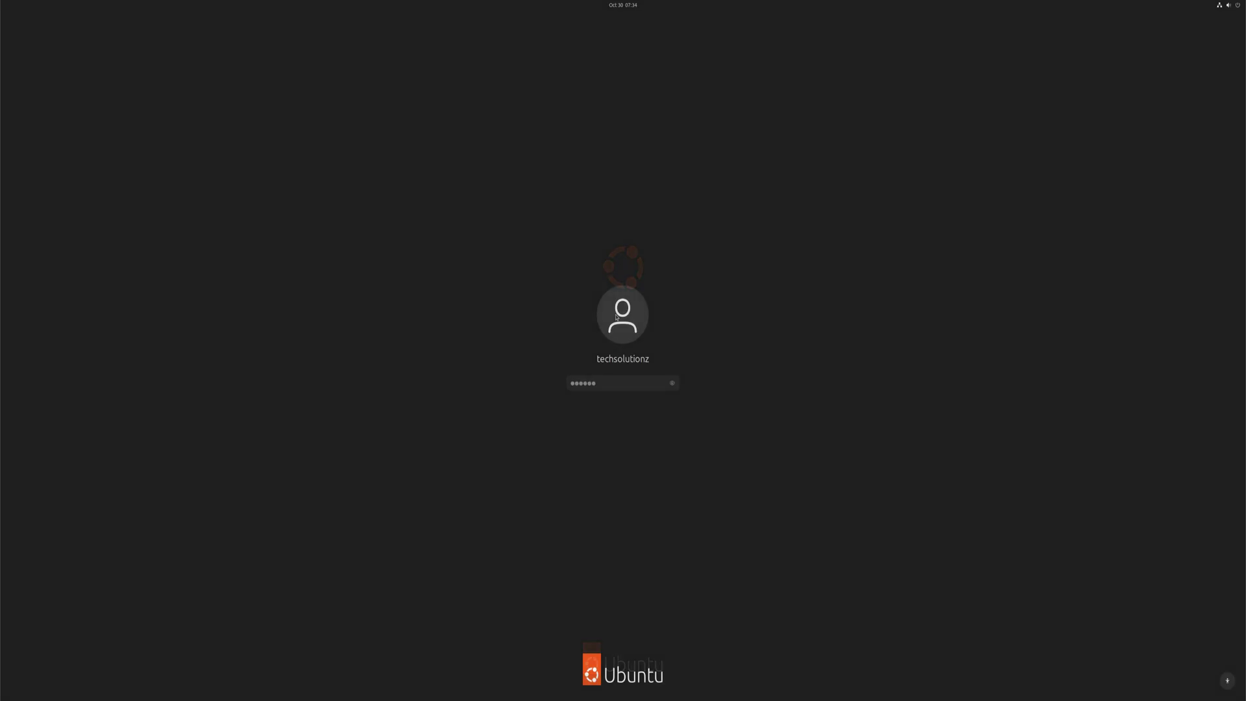
key("Return")
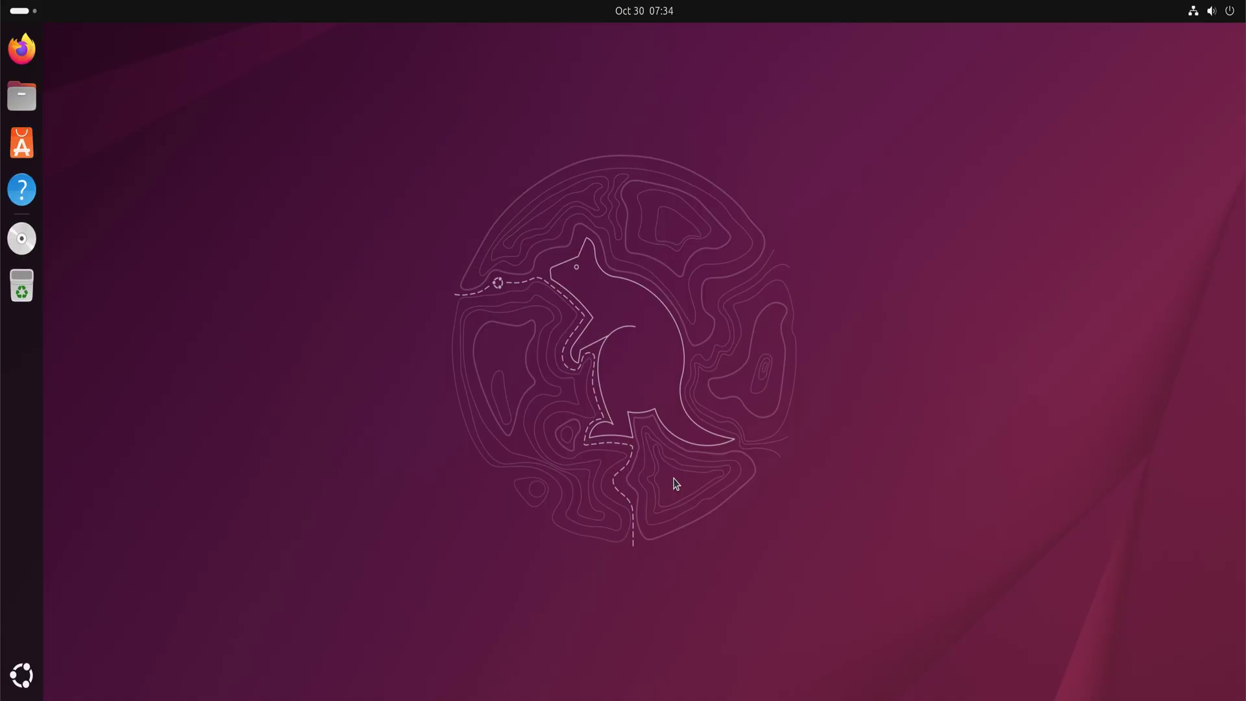
right_click(416, 128)
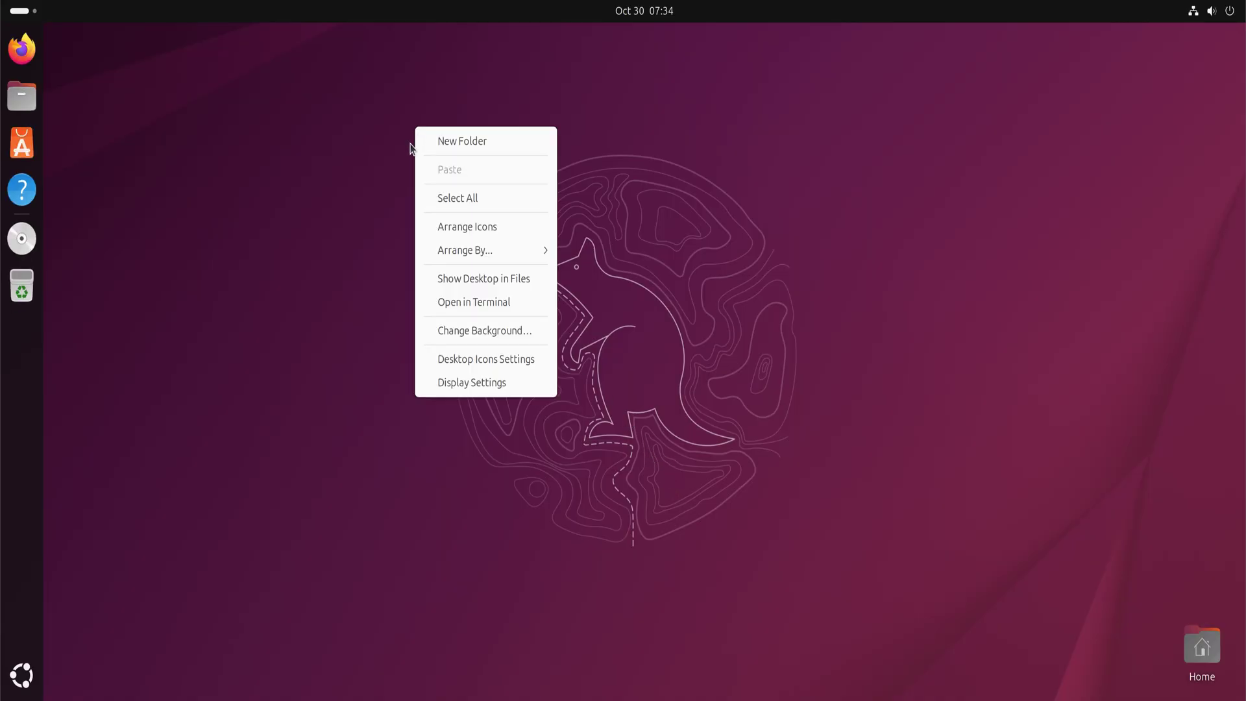
left_click(466, 382)
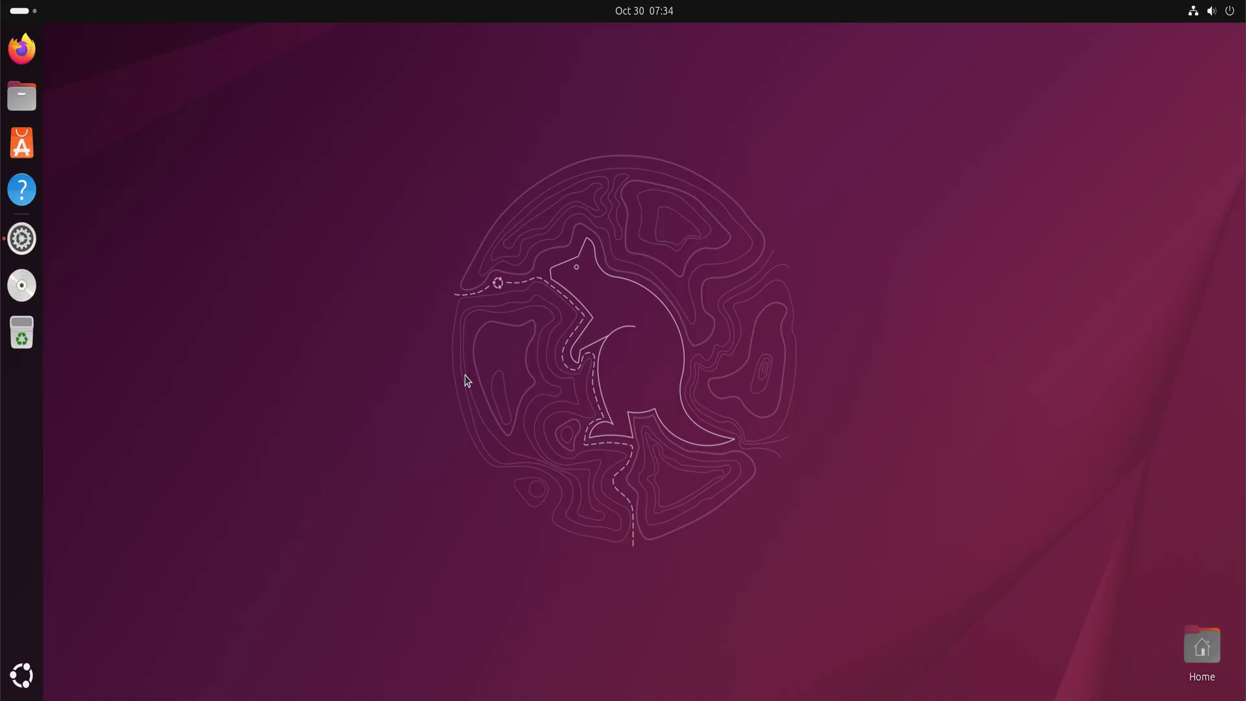
scroll(420, 486, "down", 2)
scroll(415, 515, "down", 3)
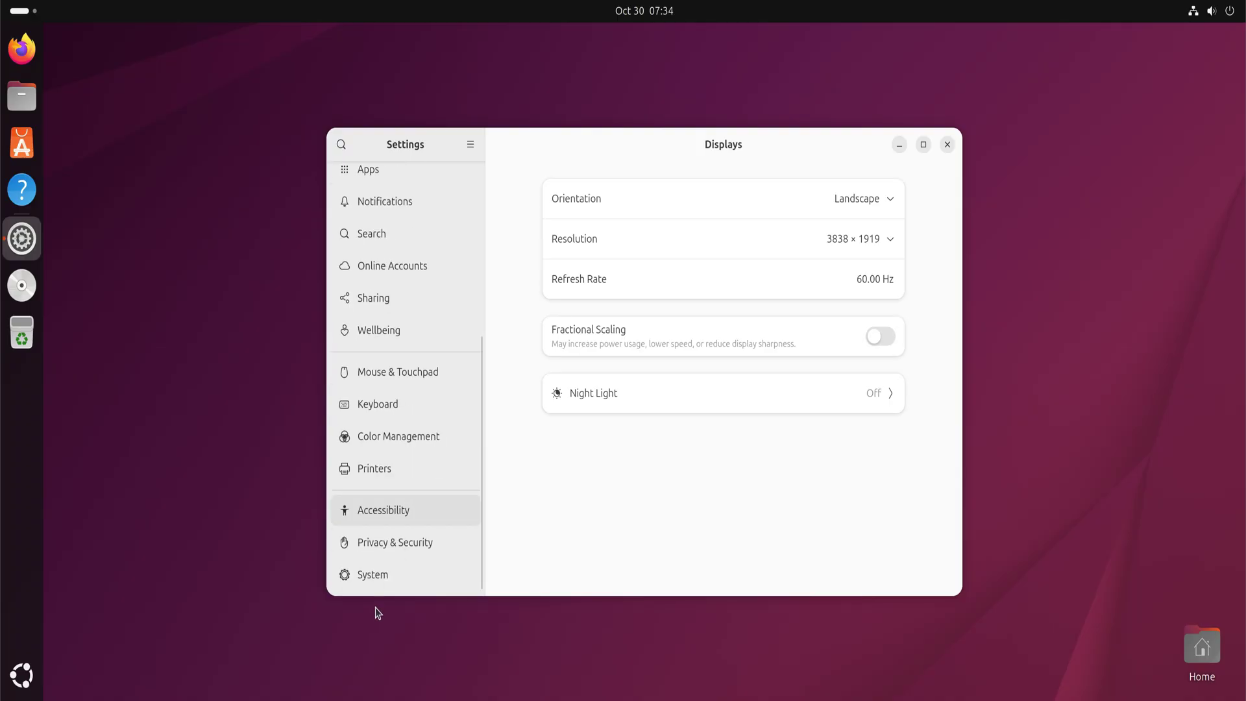
Open System > About > System Details and highlight 'Ubuntu 25.10' and GNOME version 49
left_click(378, 580)
left_click(628, 405)
left_click(635, 542)
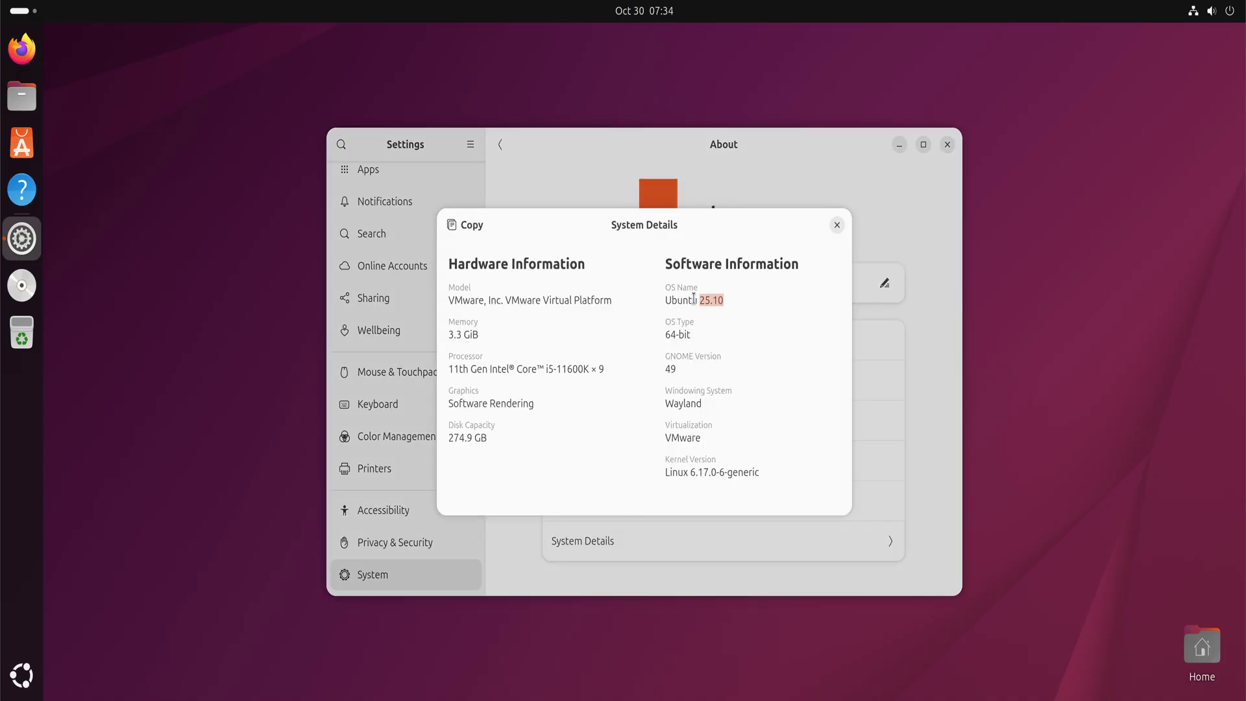
left_click_drag(722, 299, 658, 299)
double_click(672, 370)
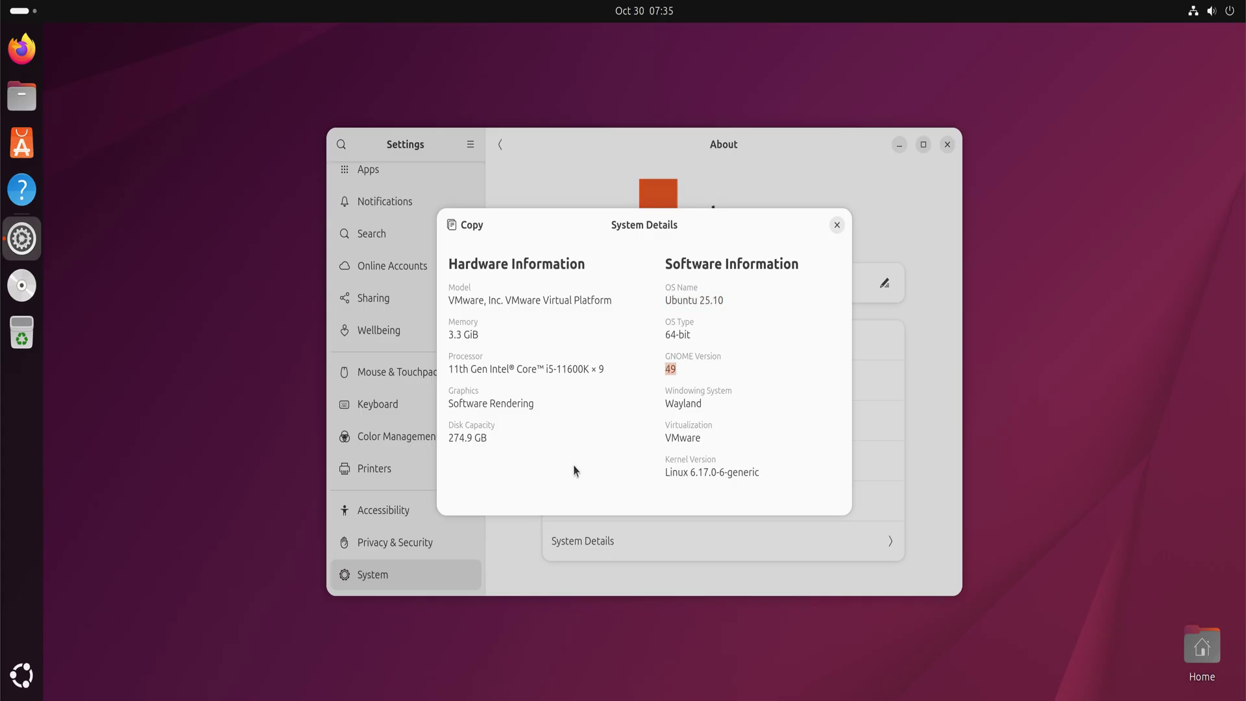